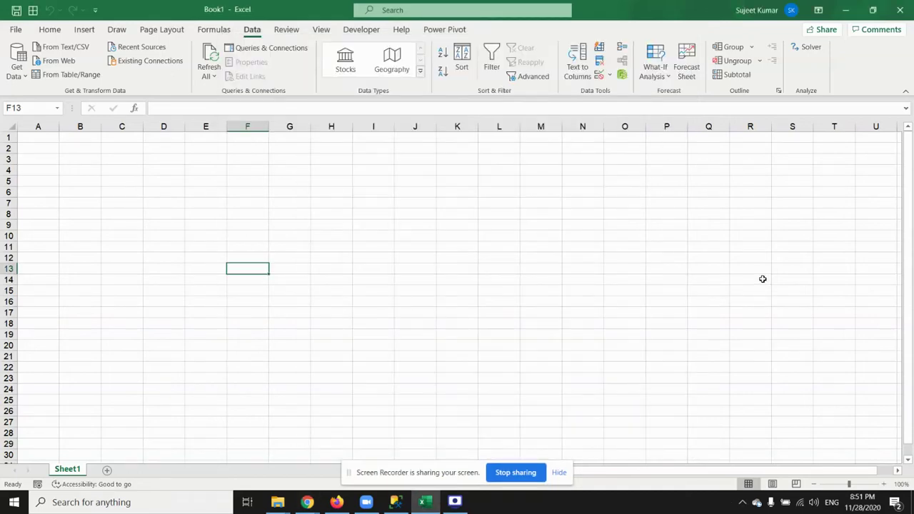
- Minimize the blank Book1 workbook with Windows+D to reveal the desktop
key(super+d)
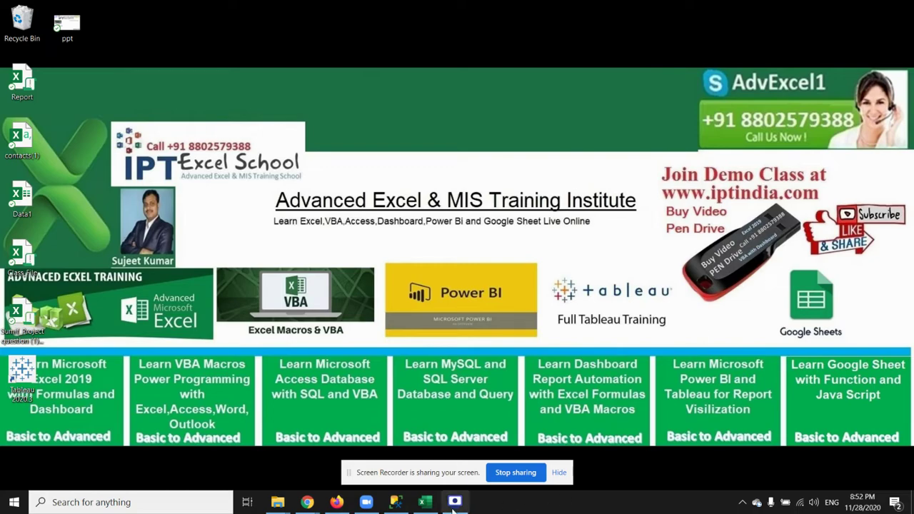
- Review the candidate SELECT query on IPT.dbo.Data in Management Studio, then return to Excel
click(401, 502)
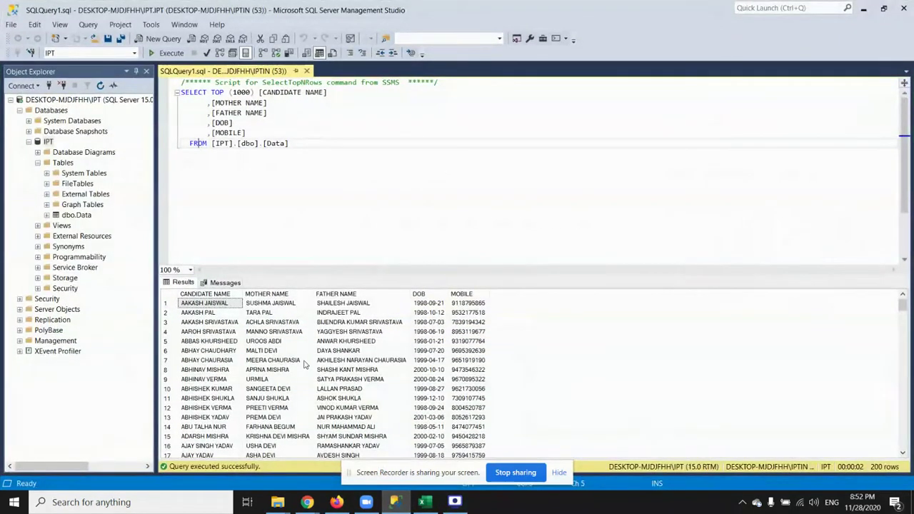
drag(289, 143, 177, 92)
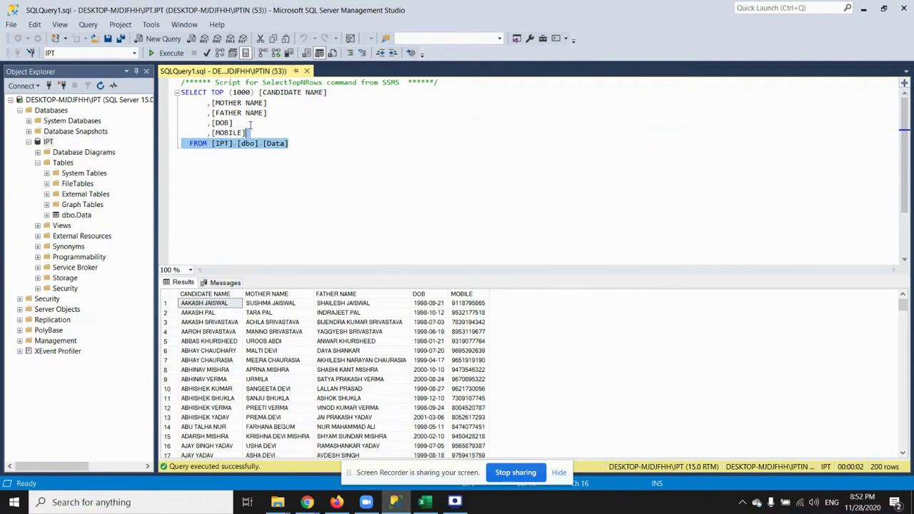
click(259, 184)
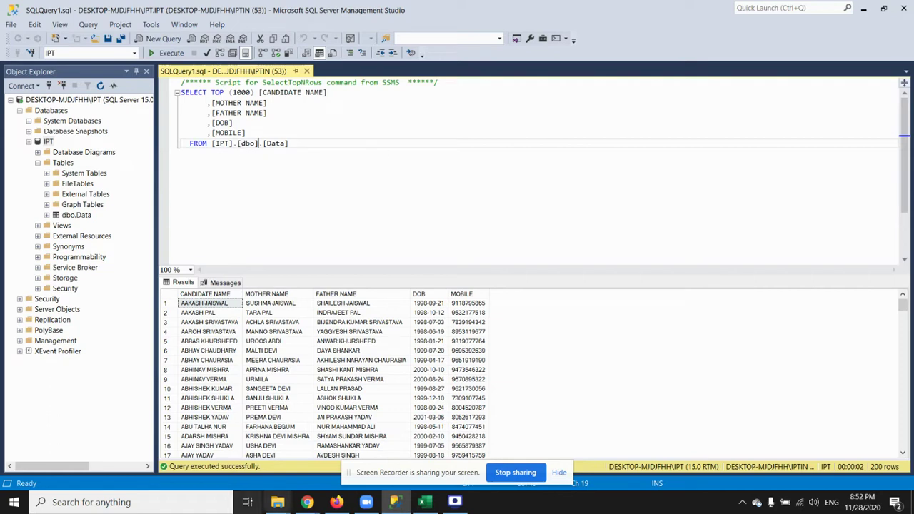
click(419, 504)
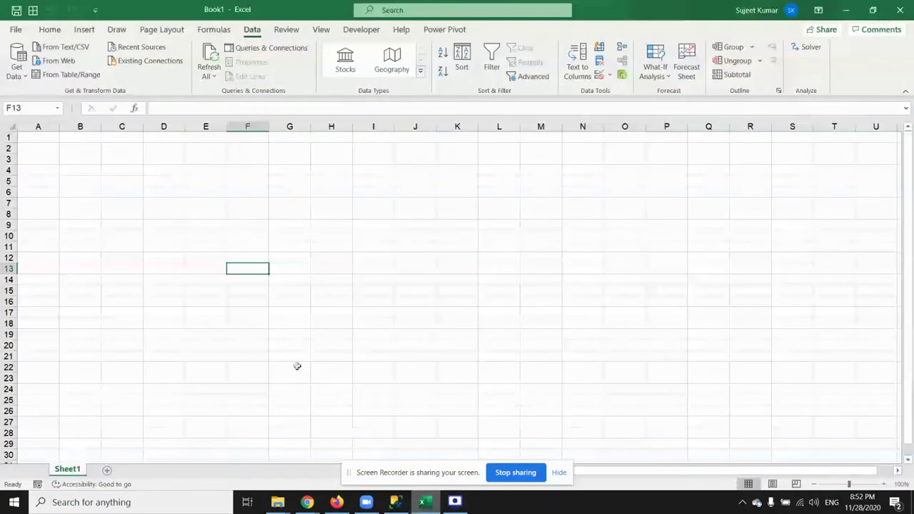
- Starting at cell A2, begin a Get Data import from a SQL Server database
click(38, 147)
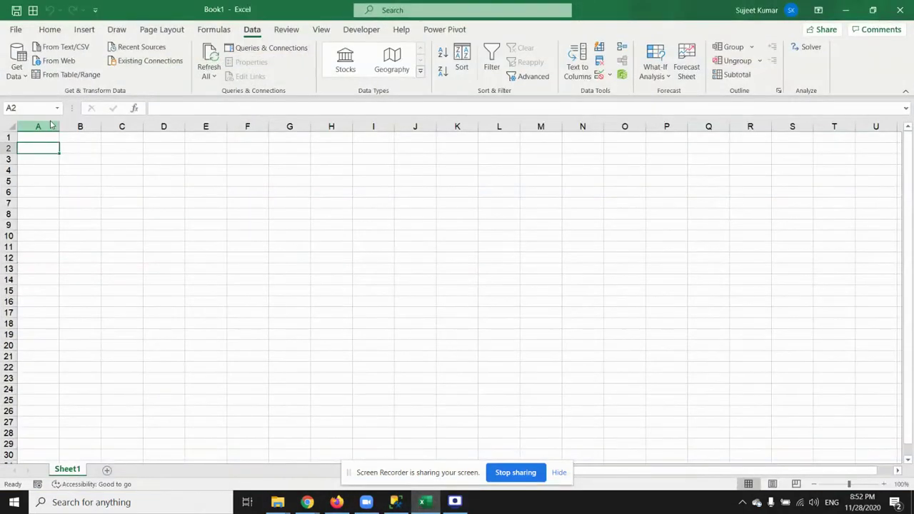
click(15, 68)
mouse_move(62, 126)
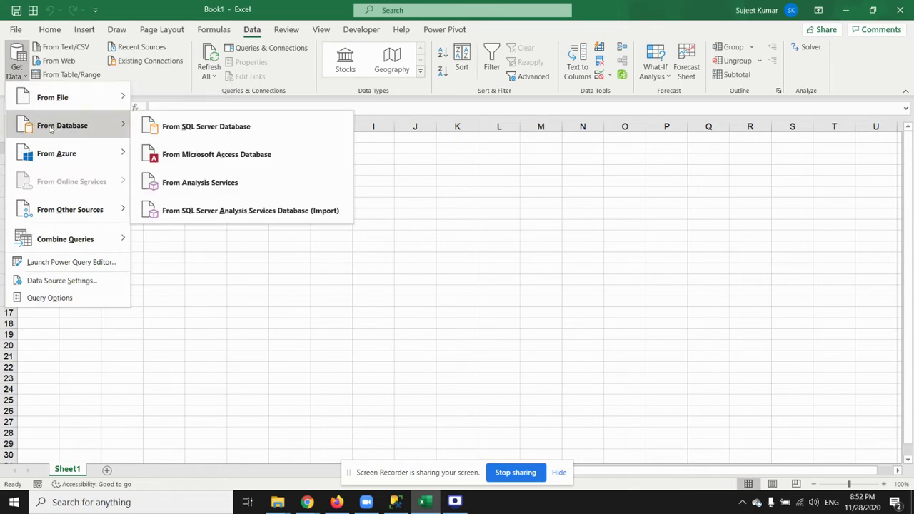
click(223, 131)
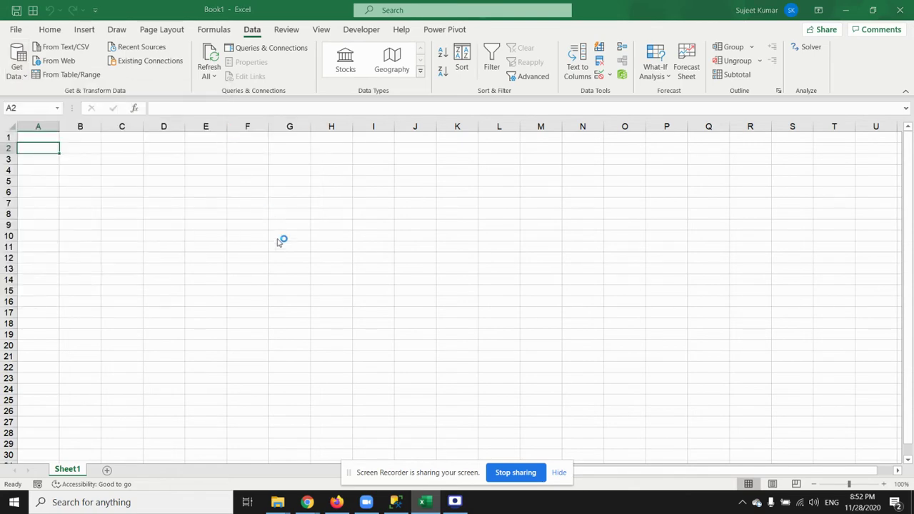
- Copy the server name from Management Studio's Connect to Server window and return to Excel
key(alt+Tab)
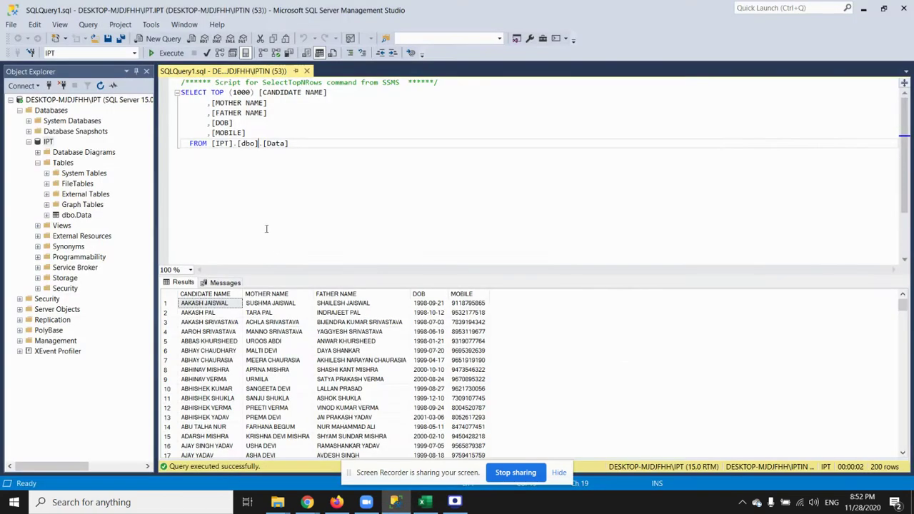
click(47, 86)
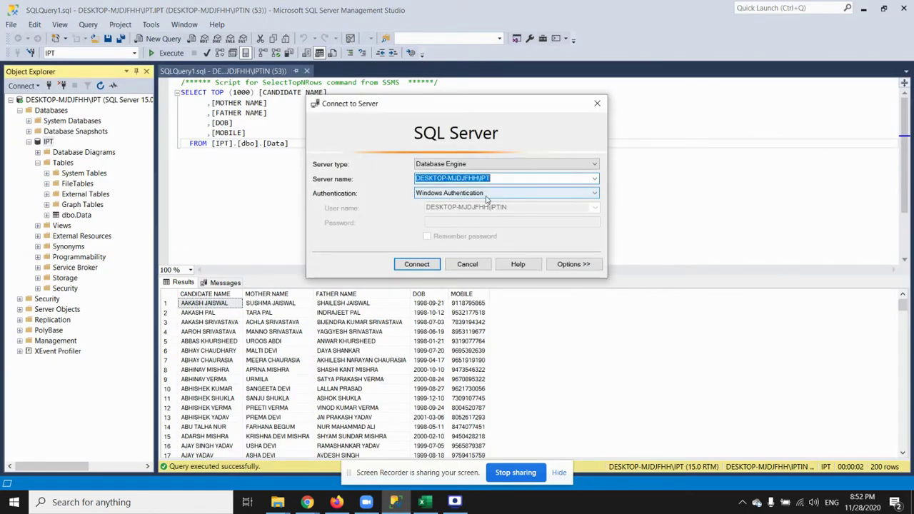
key(Escape)
key(alt+Tab)
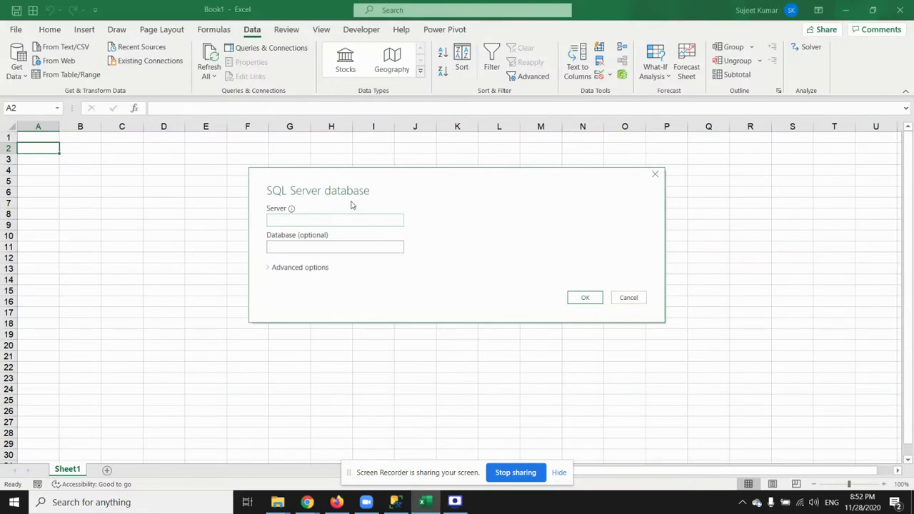
- Connect using the pasted local server name and database IPT
click(344, 217)
text(DESKTOP-MJDJFHH\IPT)
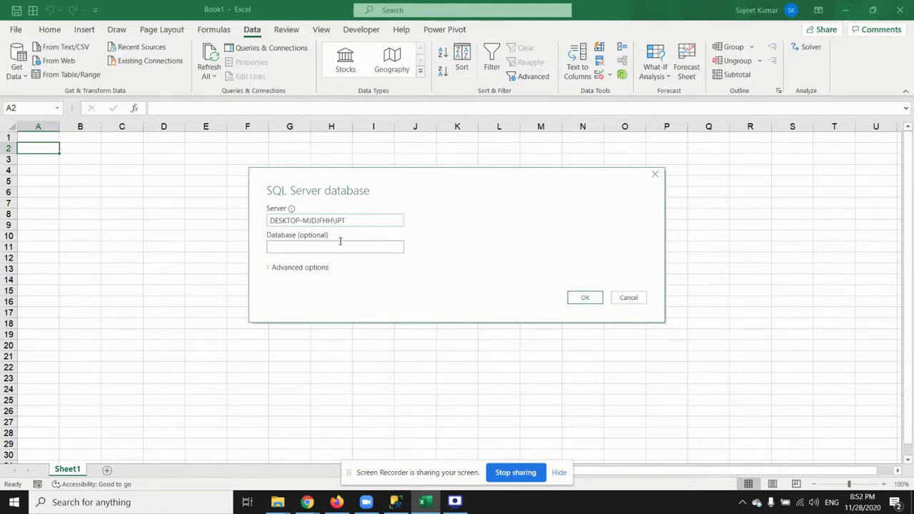
click(340, 258)
key(alt+Tab)
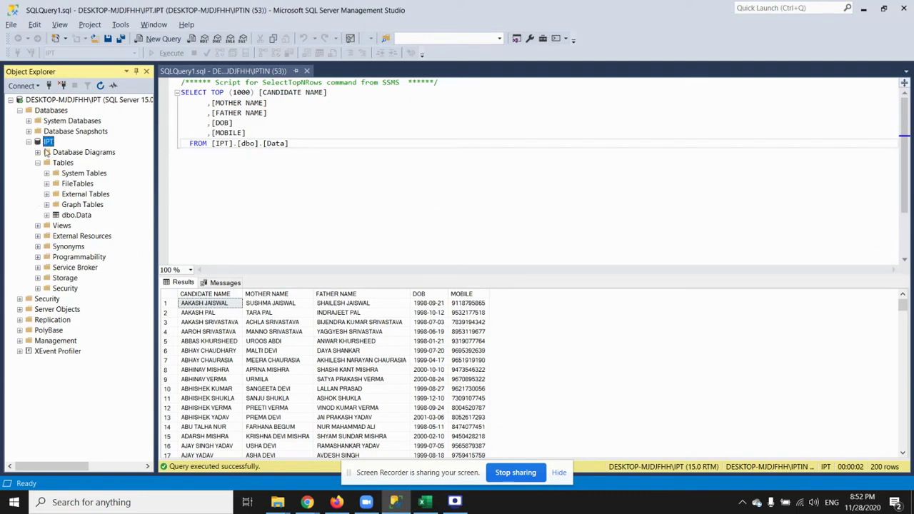
key(alt+Tab)
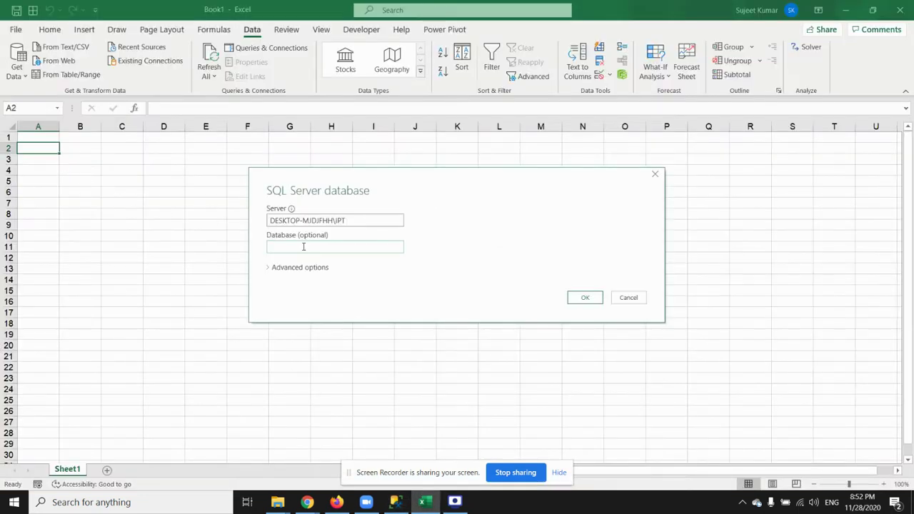
text(IP)
text(T)
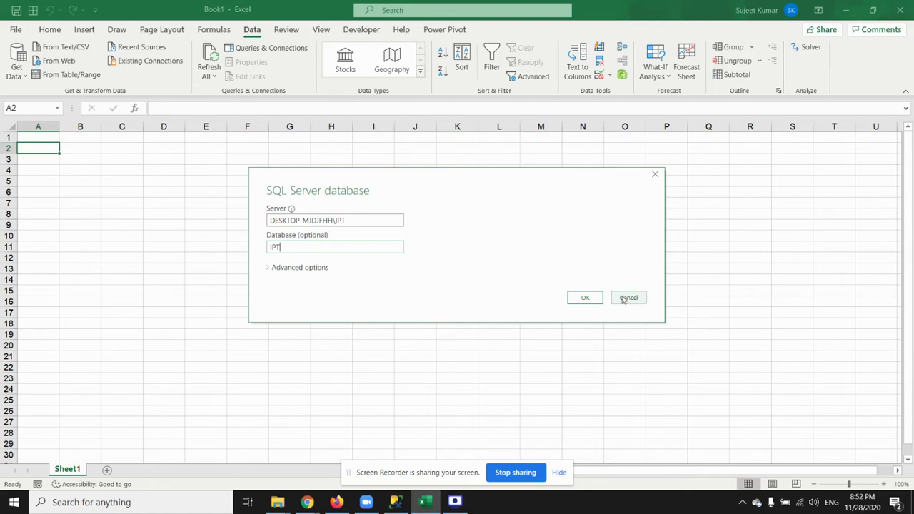
click(594, 300)
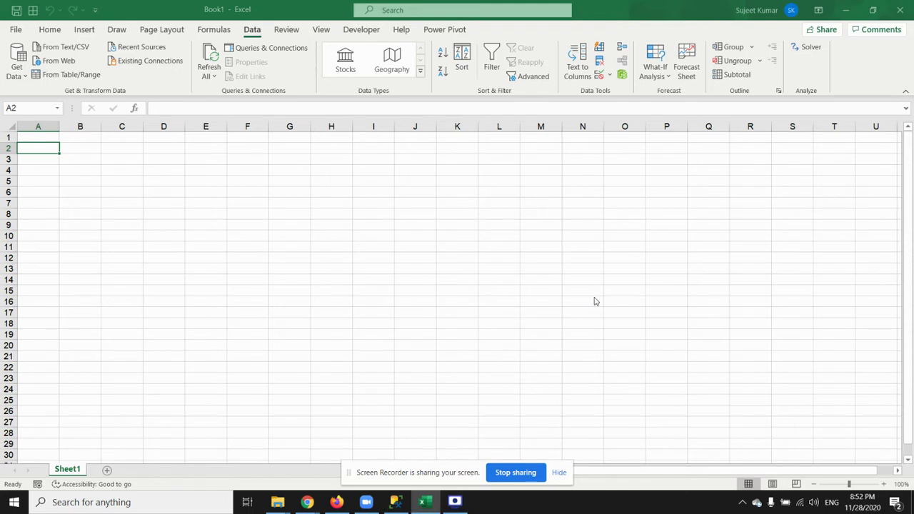
- Preview the Data table's name columns in the Navigator, then close it without loading
click(265, 155)
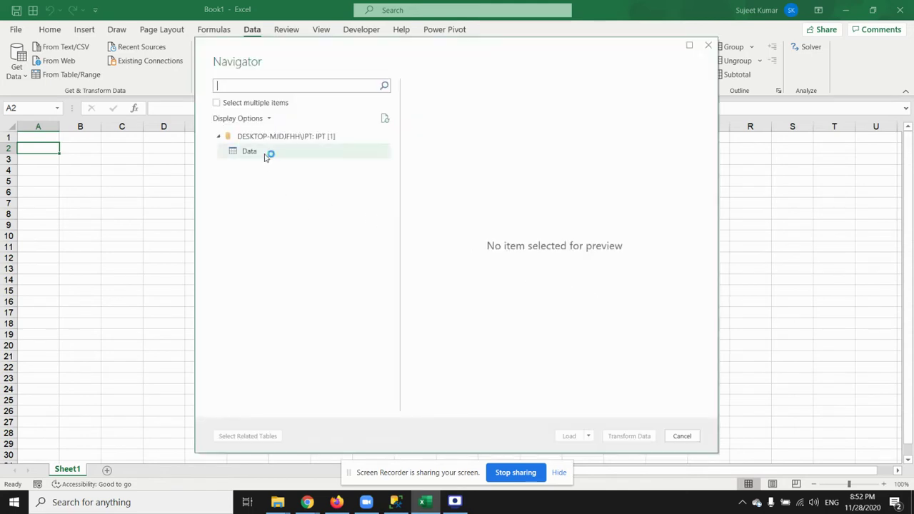
click(265, 153)
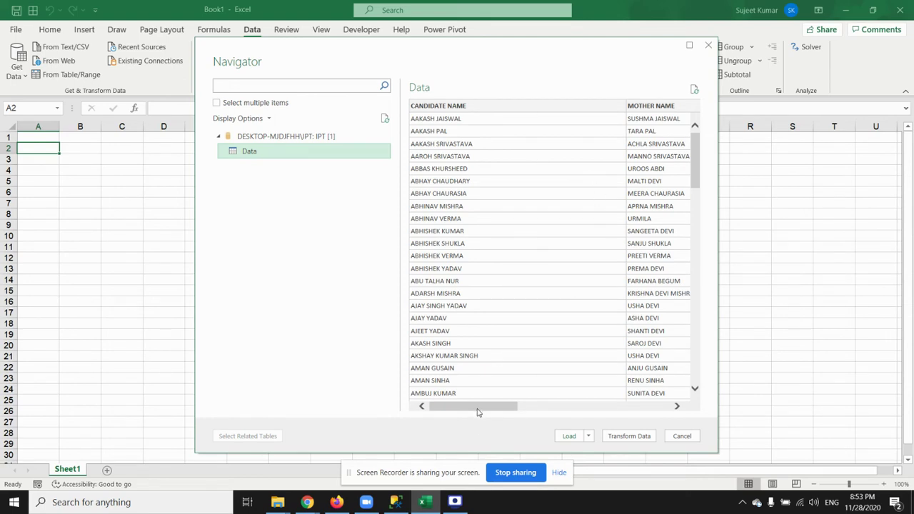
mouse_move(480, 406)
mouse_down()
mouse_move(587, 409)
mouse_move(710, 396)
mouse_up()
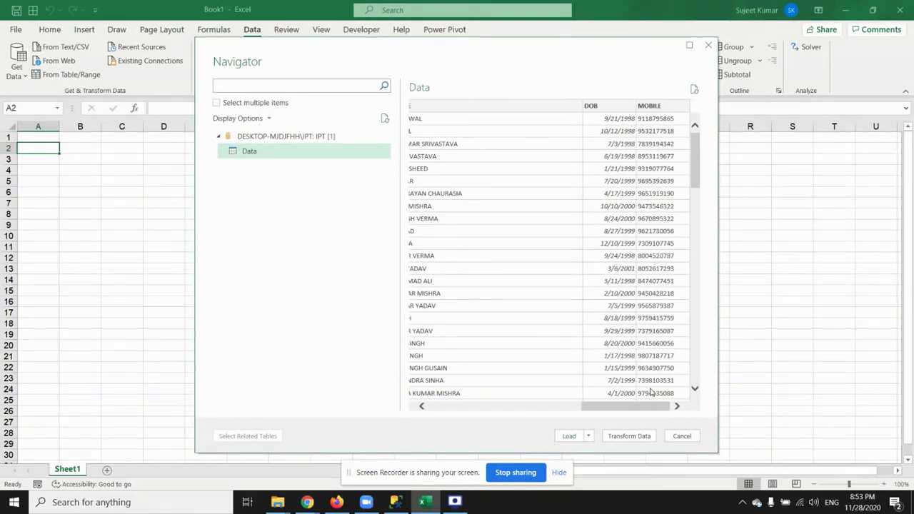
drag(648, 407, 473, 411)
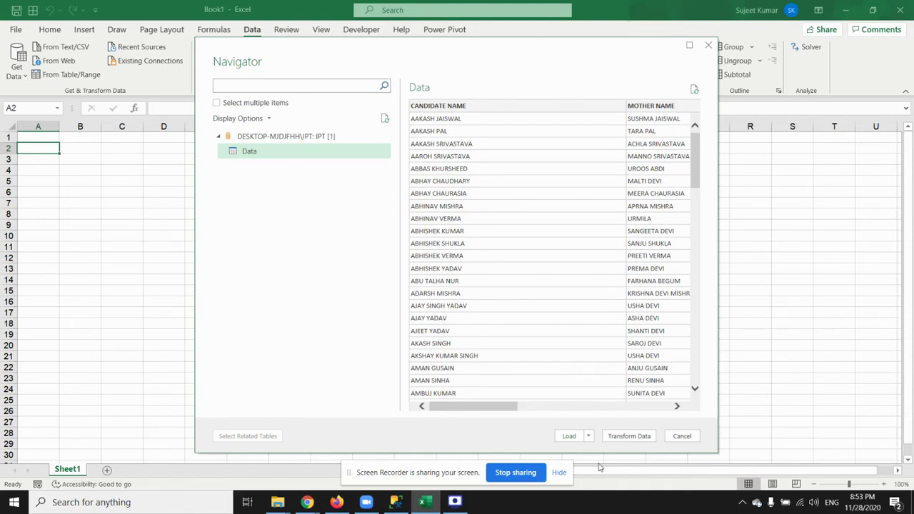
key(Escape)
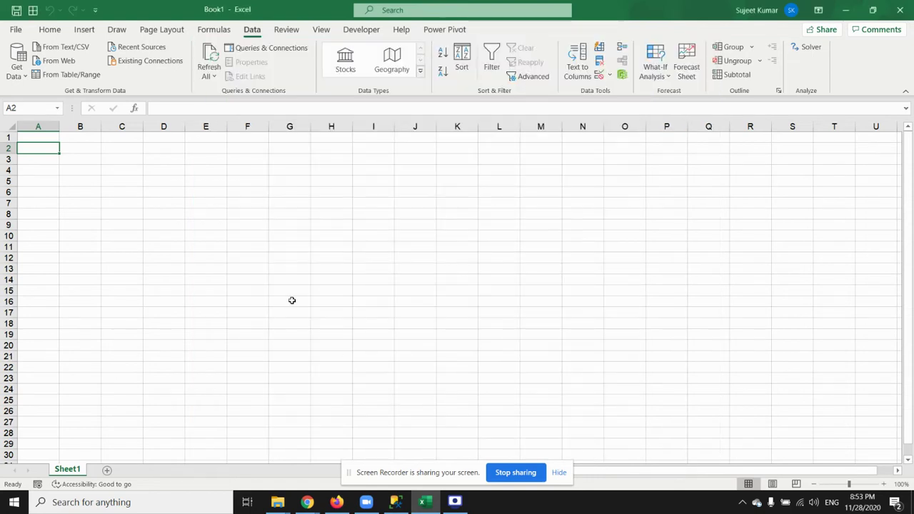
- Reopen the SQL Server import with server DESKTOP-MJDJFHH\IPT, database IPT, and advanced options expanded
click(21, 73)
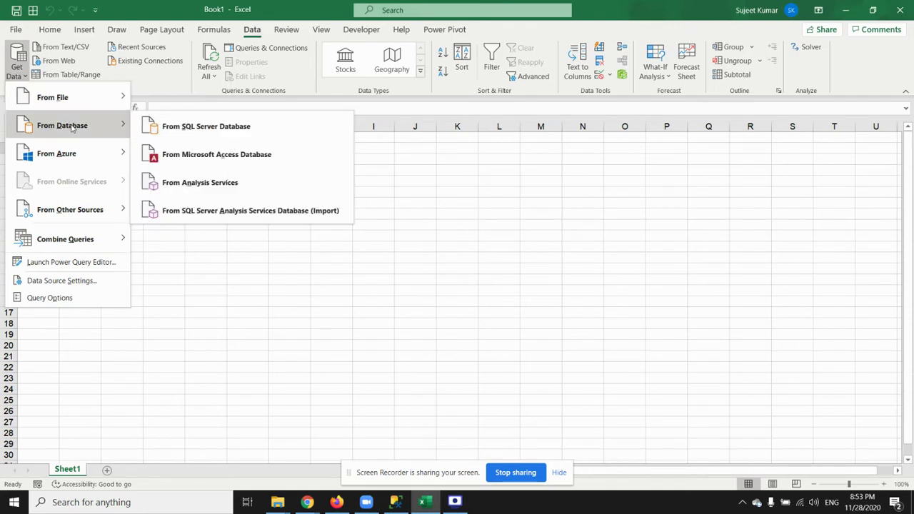
mouse_move(68, 125)
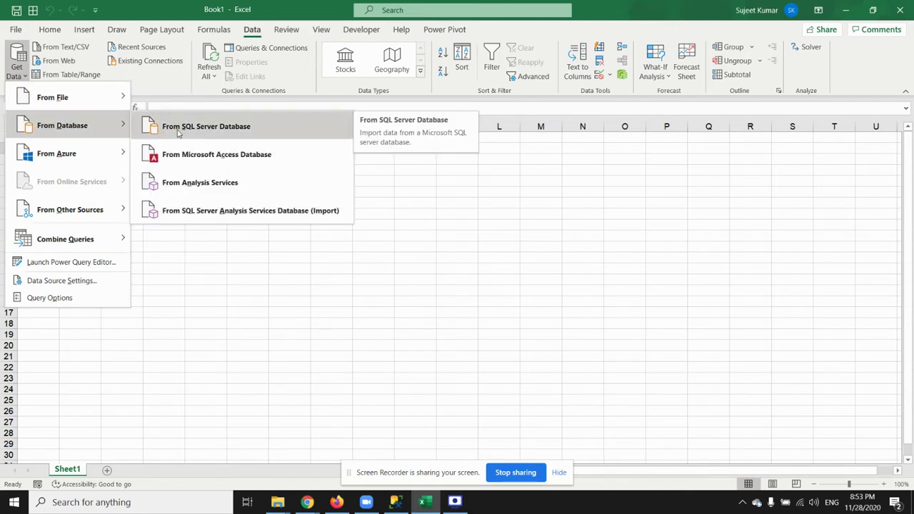
click(178, 132)
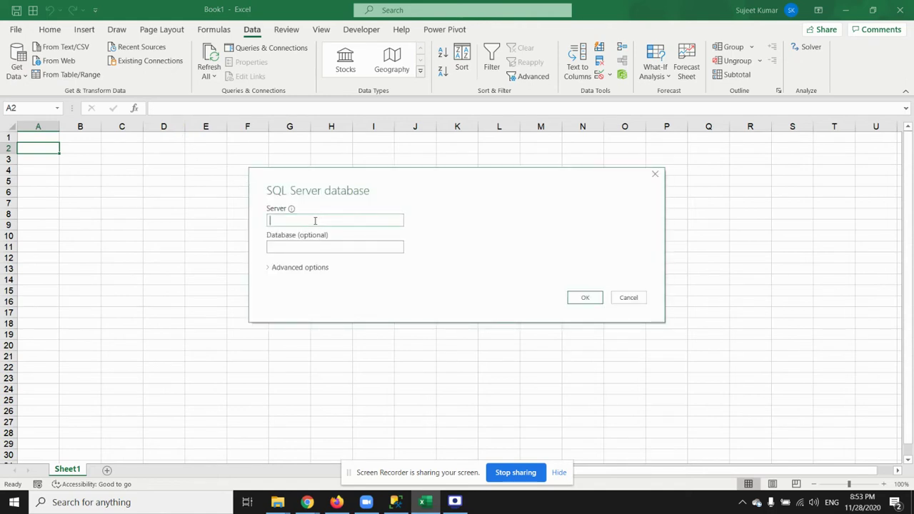
text(DESKTOP-MJDJFHH\IPT)
click(314, 245)
text(IPT)
click(306, 268)
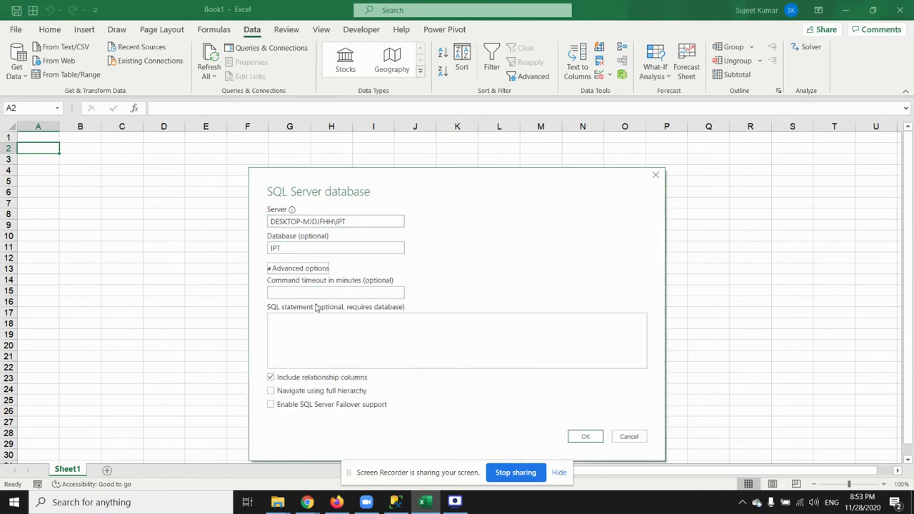
click(317, 338)
- Copy the full SELECT query on [IPT].[dbo].[Data] from Management Studio
key(alt+Tab)
click(281, 145)
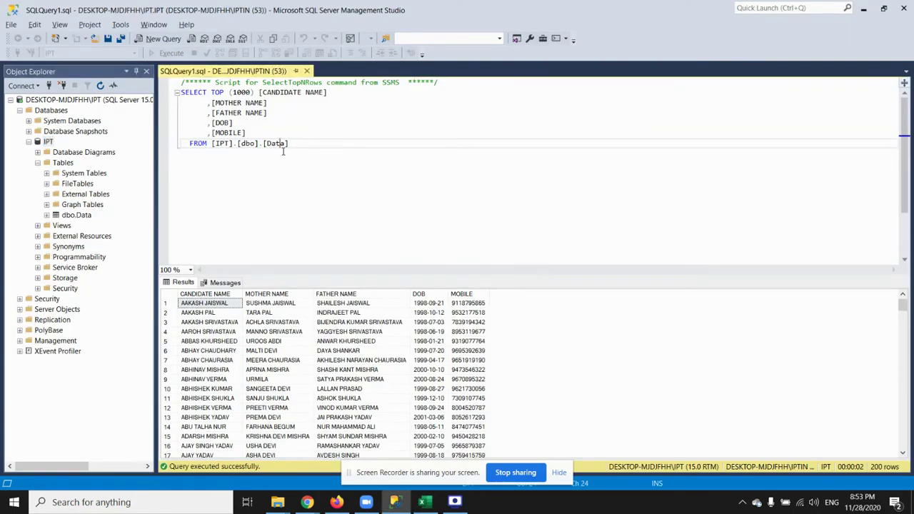
drag(288, 144, 181, 92)
key(ctrl+c)
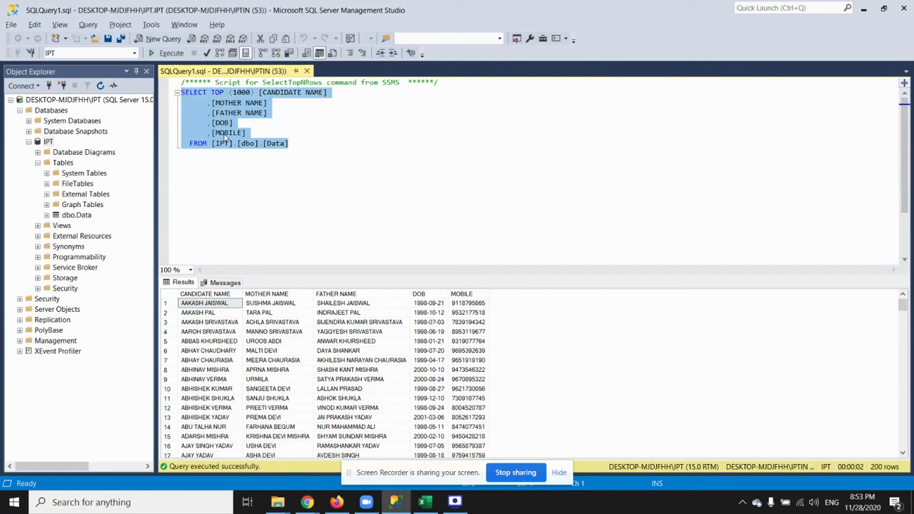
key(alt+Tab)
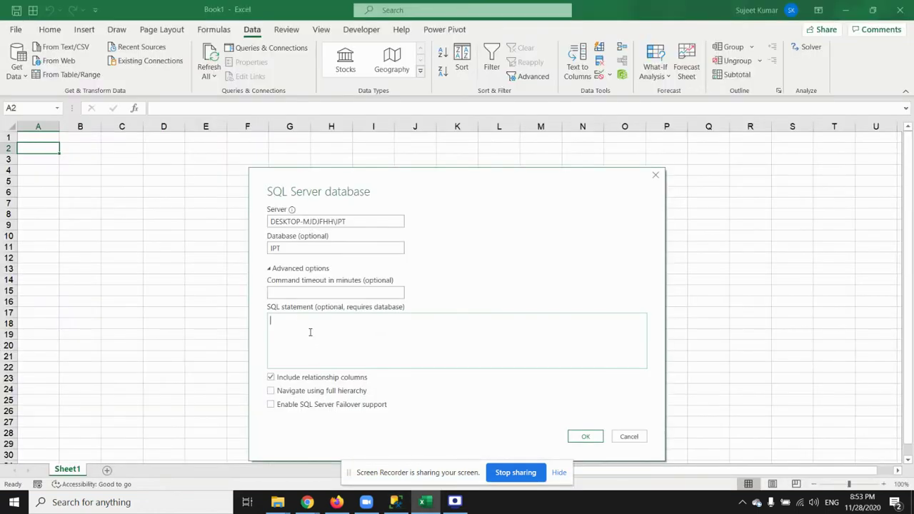
- Enter the SQL statement SELECT TOP (1000) * FROM [IPT].[dbo].[Data] and run the preview
key(ctrl+v)
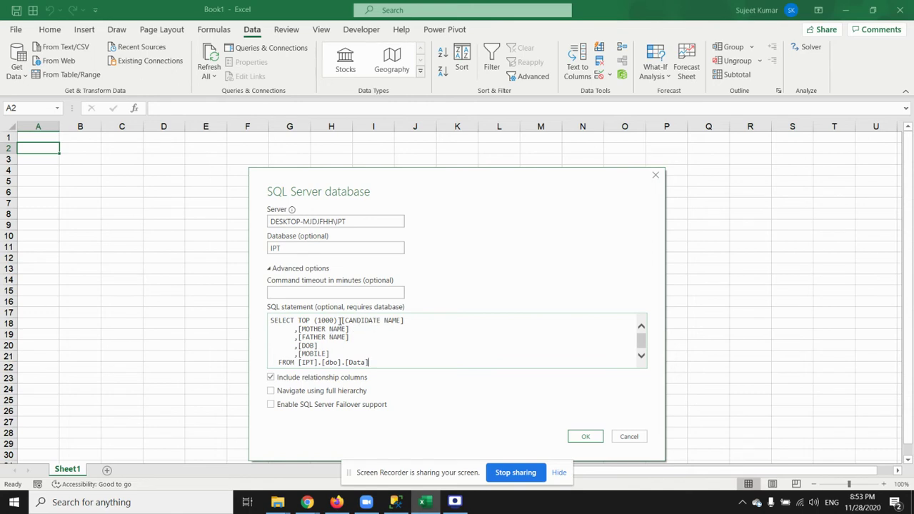
drag(340, 319, 364, 357)
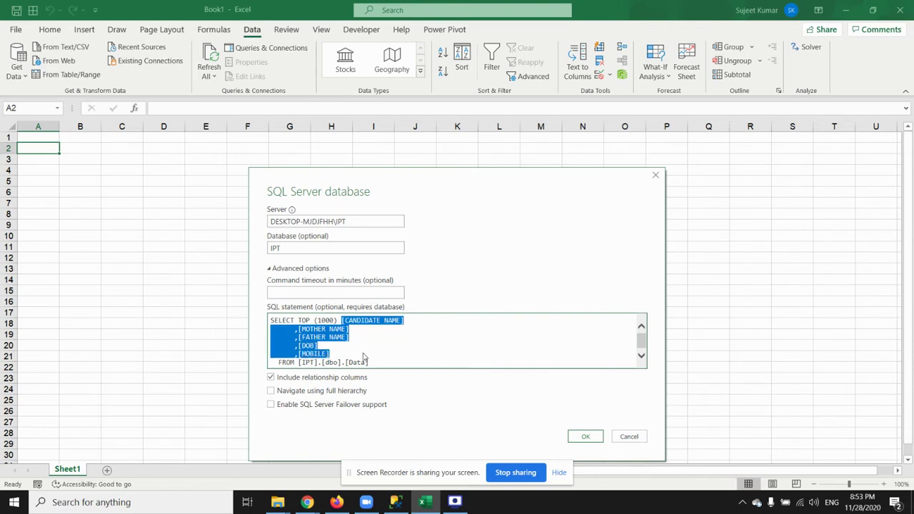
key(Delete)
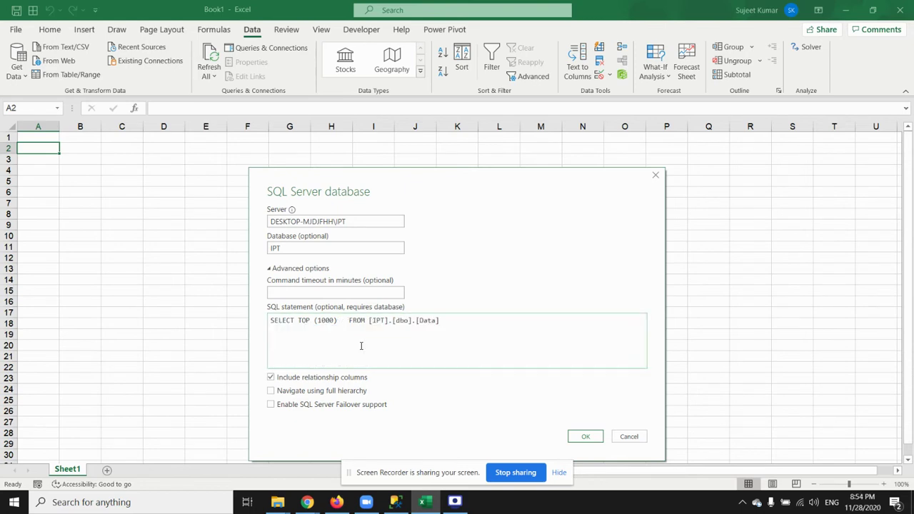
text(*)
key(Return)
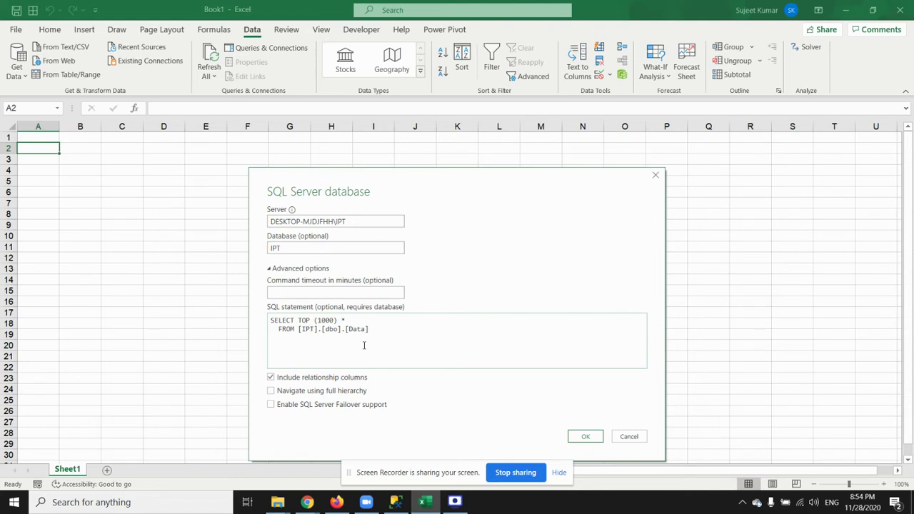
click(577, 441)
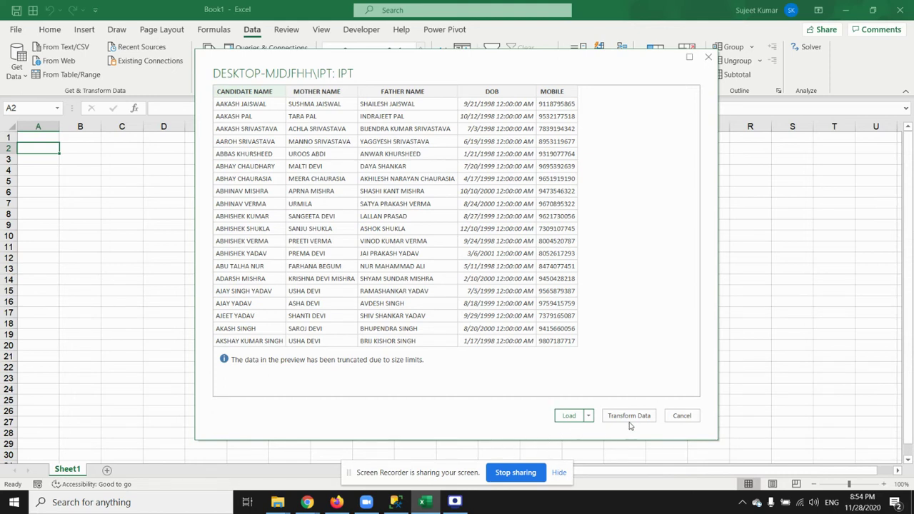
- Load the previewed candidate rows into a new Sheet2 as table Query1
click(580, 416)
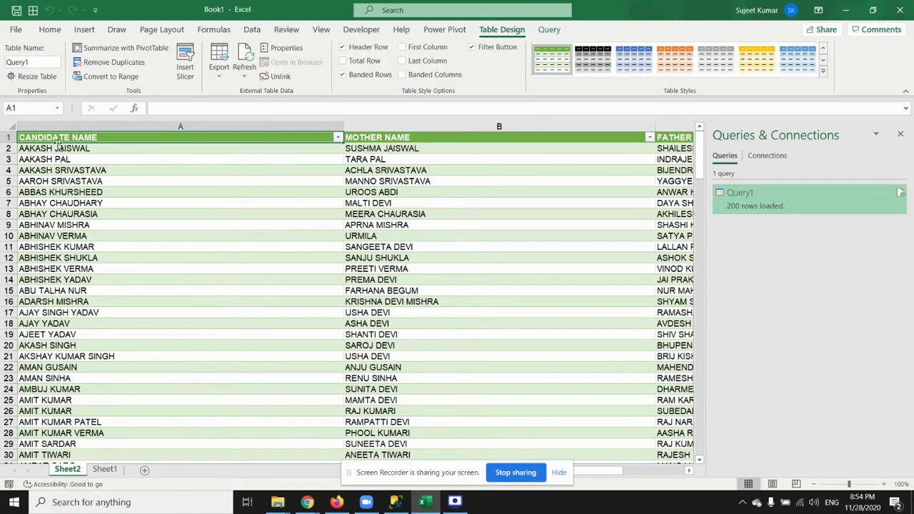
- Scroll through the 200 loaded Query1 rows, then minimize Excel to the desktop
scroll(45, 157, down, 4)
scroll(108, 214, down, 7)
scroll(157, 357, down, 1)
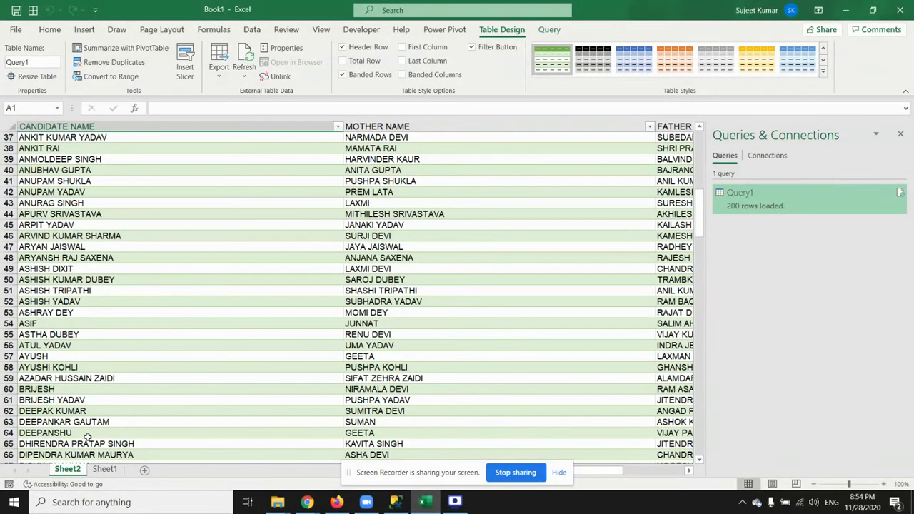
key(super+d)
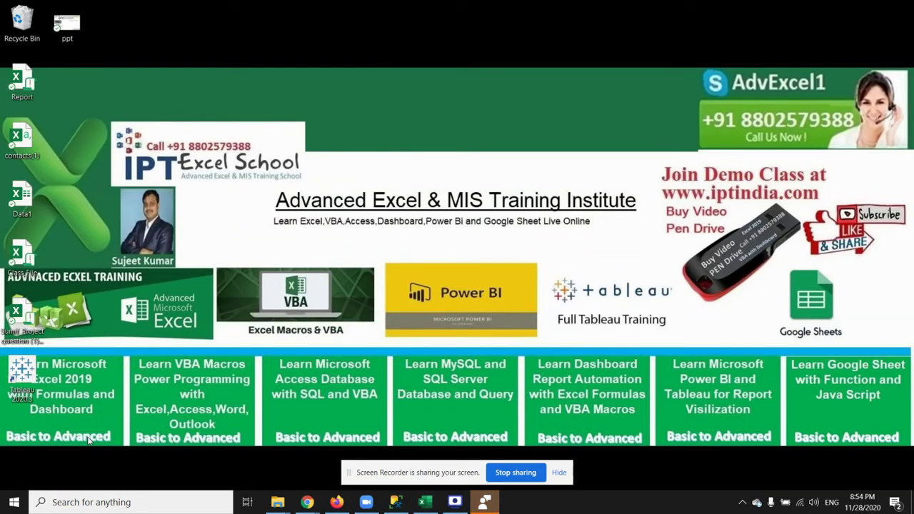
click(485, 502)
click(648, 9)
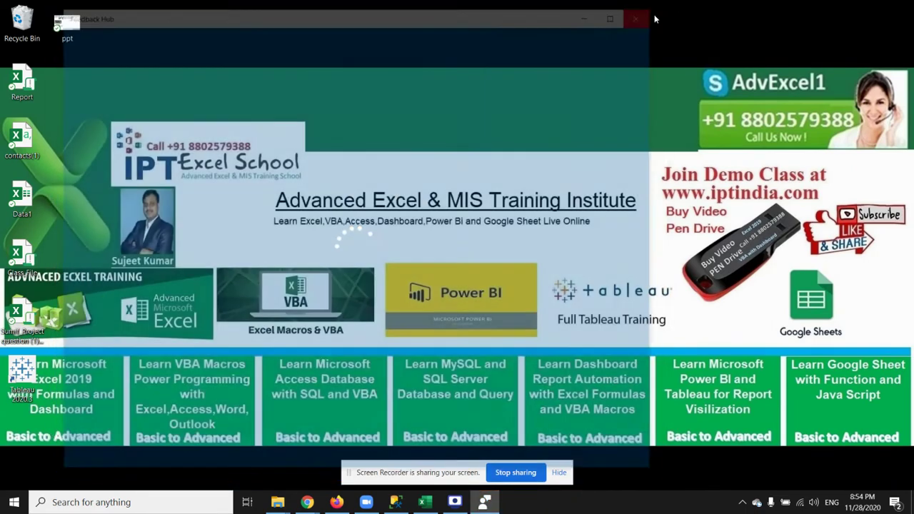